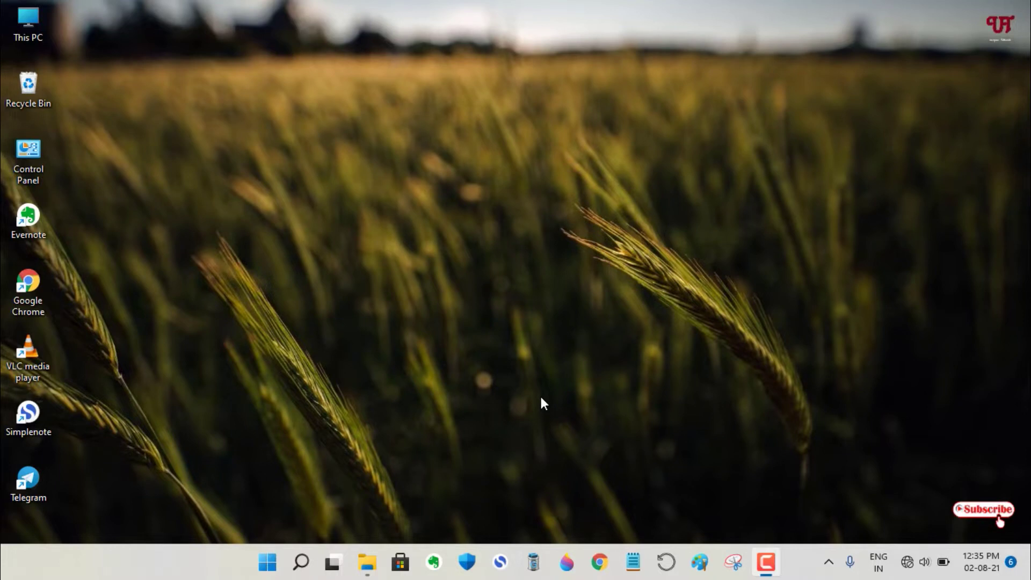
Attempt to format USB Drive (F:) from This PC, dismissing the write-protected error.
double_click(34, 30)
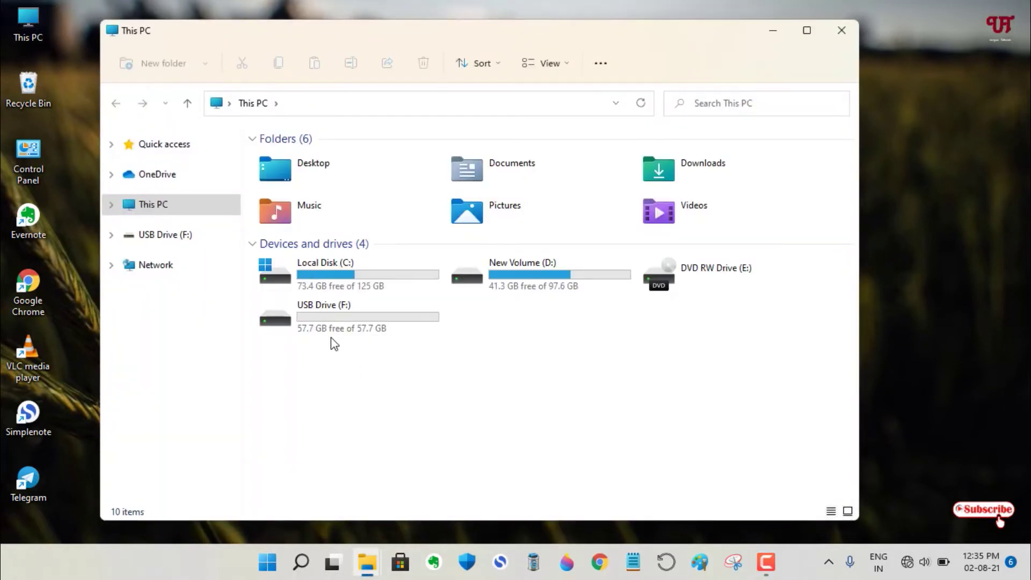
right_click(323, 308)
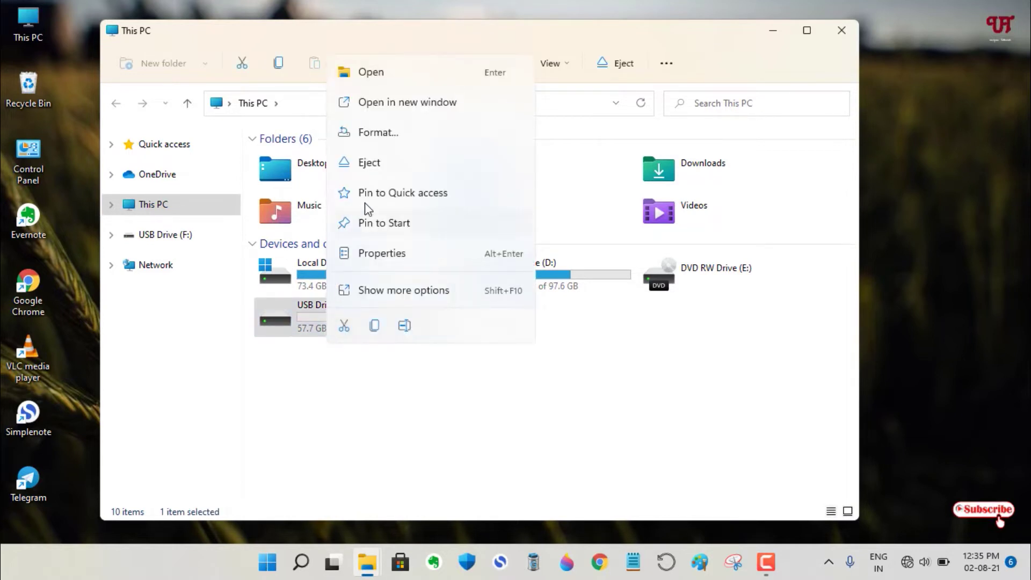
left_click(374, 133)
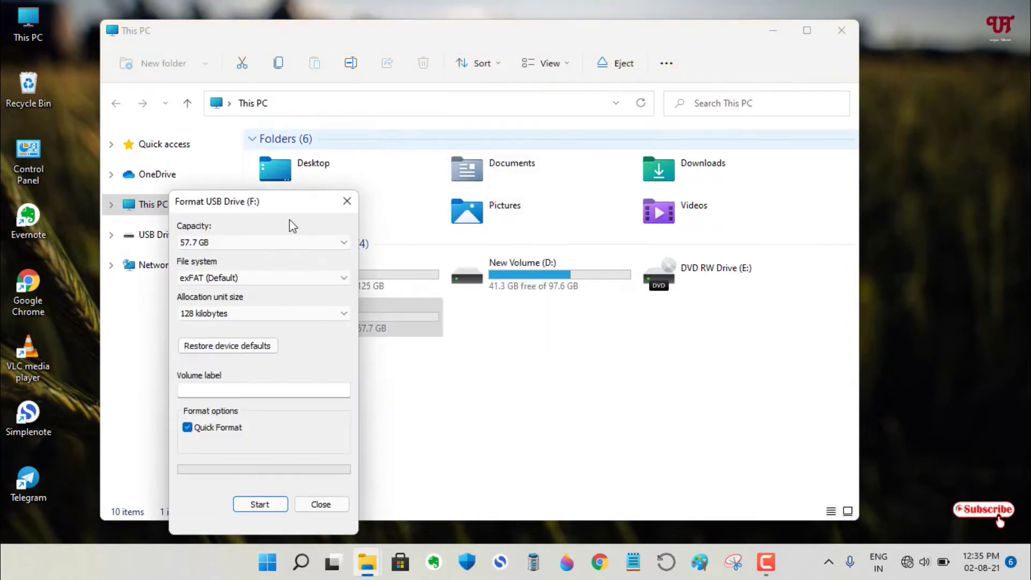
left_click(271, 502)
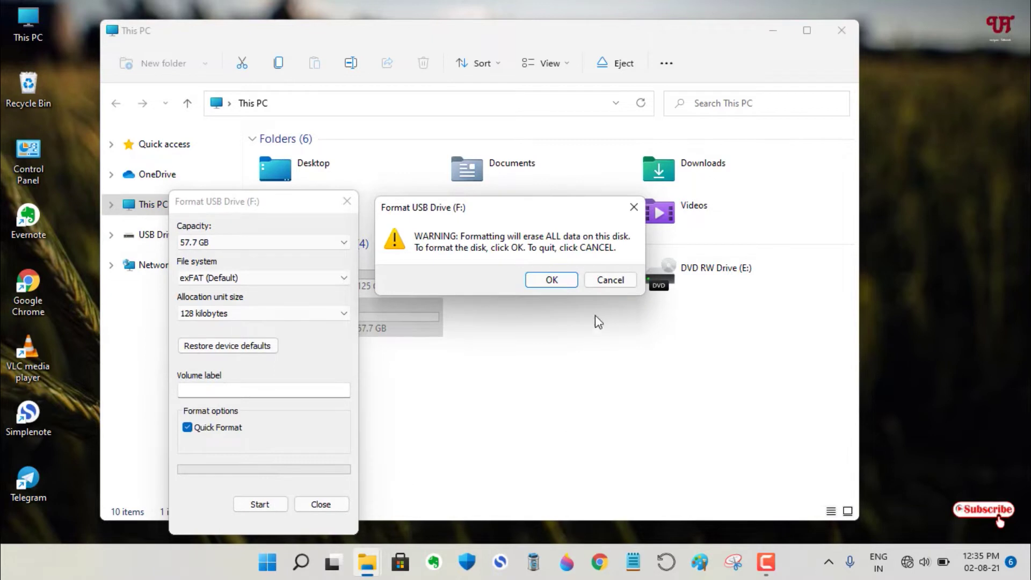
left_click(552, 280)
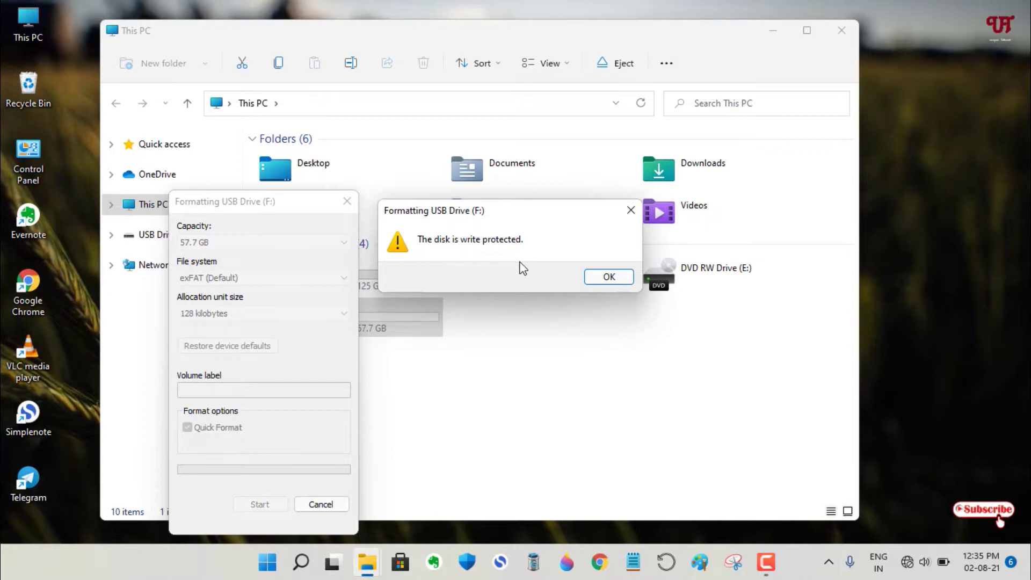
left_click(609, 278)
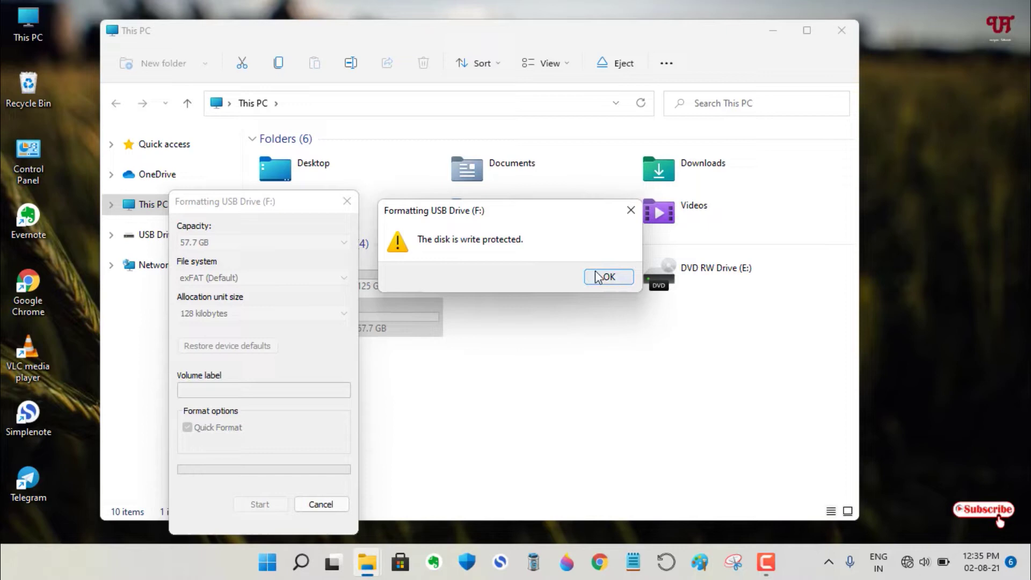
left_click(348, 203)
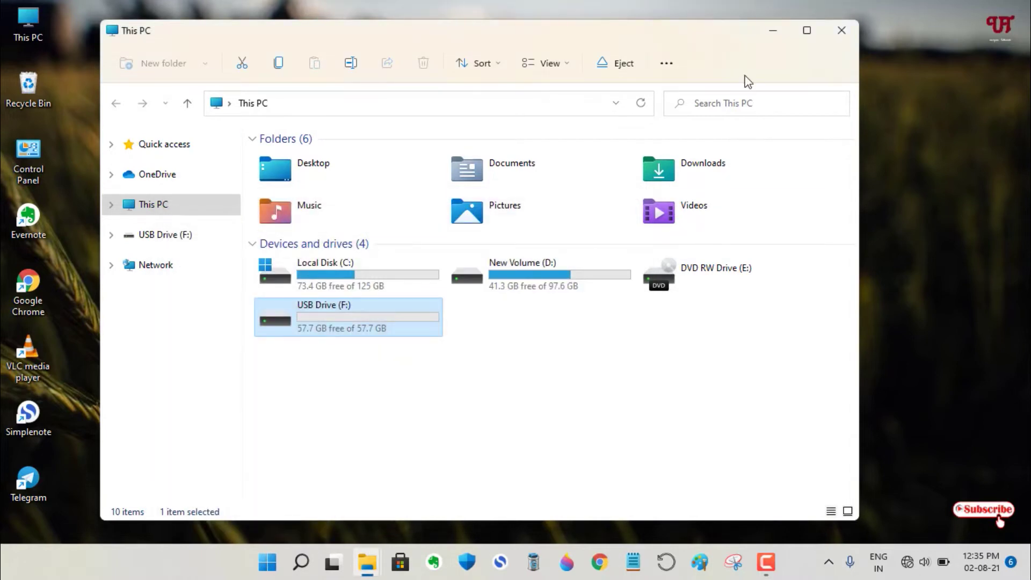
Return to the Programs folder with the noUSB archive and close the Dot Net Framework collections window.
left_click(839, 37)
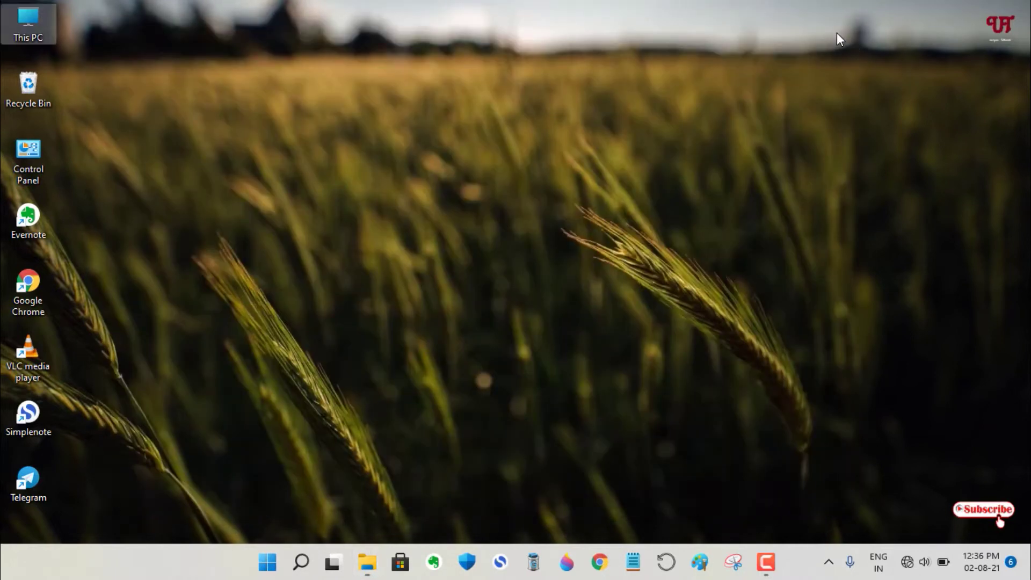
mouse_move(366, 561)
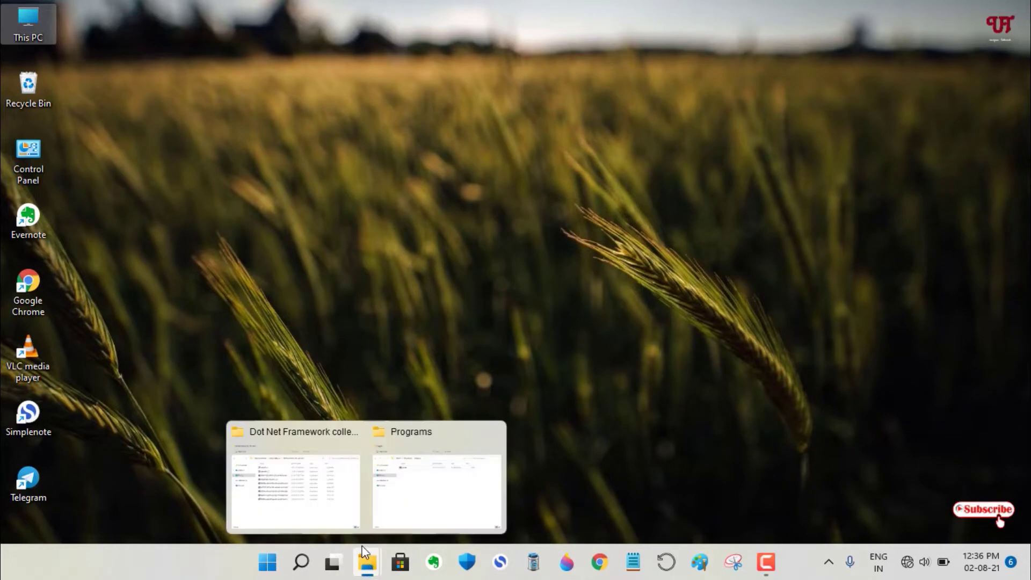
left_click(395, 499)
left_click(376, 160)
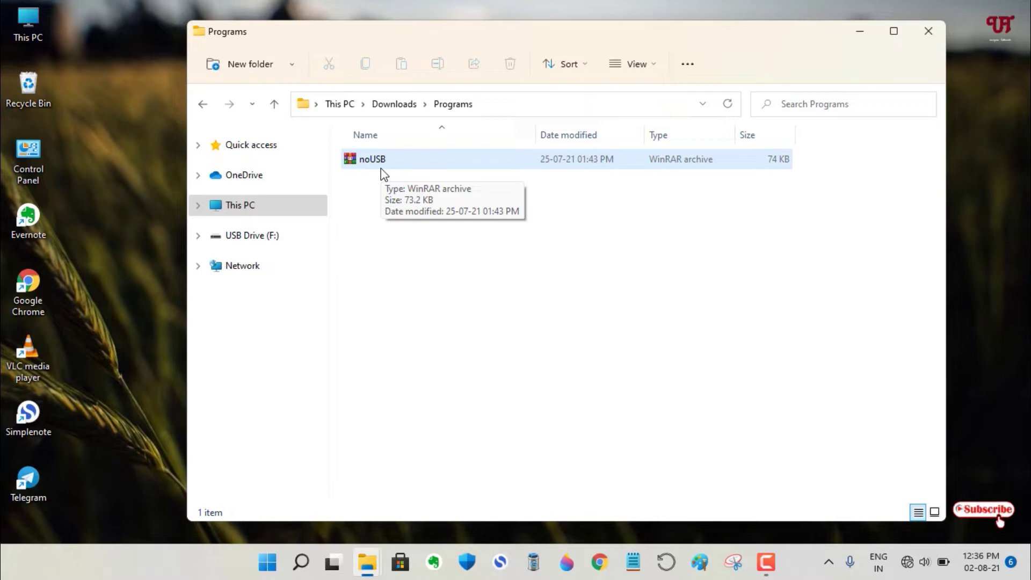
left_click(350, 178)
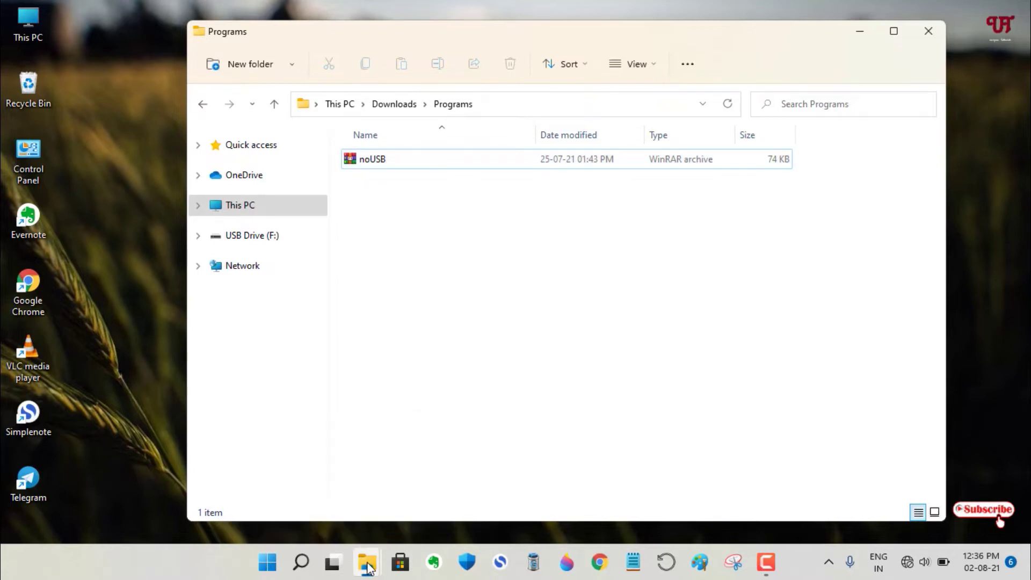
left_click(327, 500)
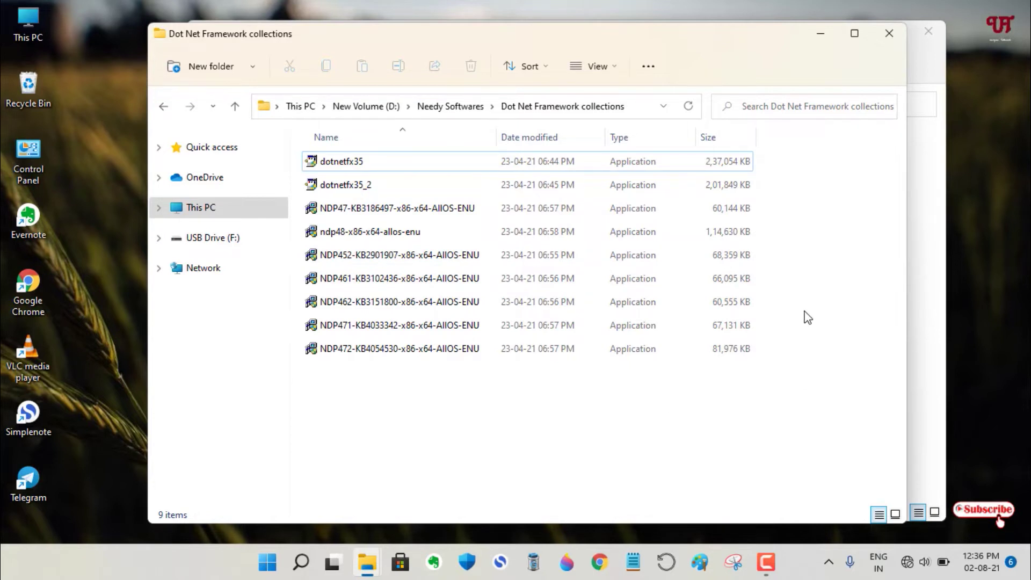
left_click(883, 32)
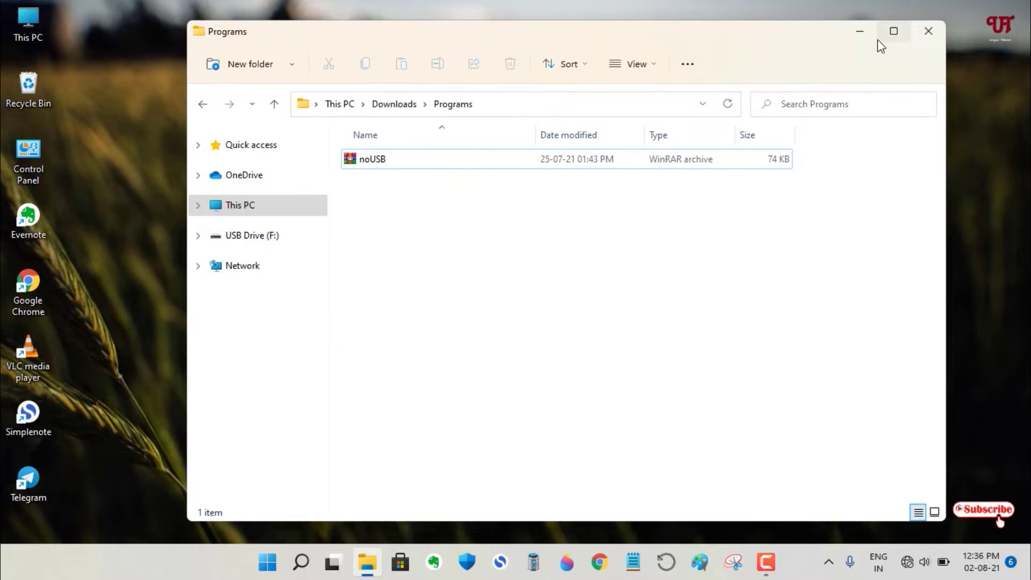
Extract noUSB.rar into a noUSB folder, open it, and select noUSB.exe.
double_click(378, 161)
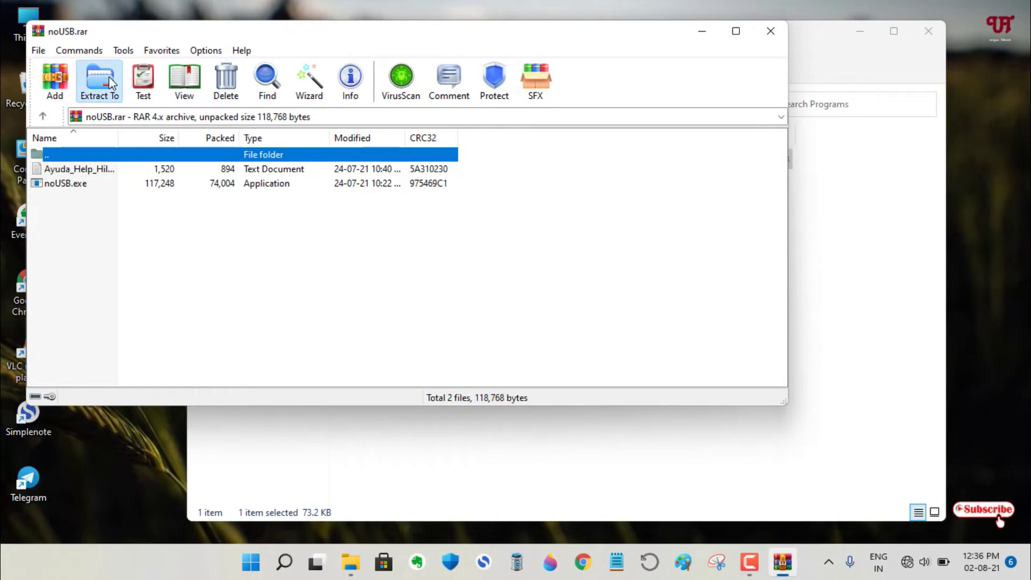
left_click(99, 81)
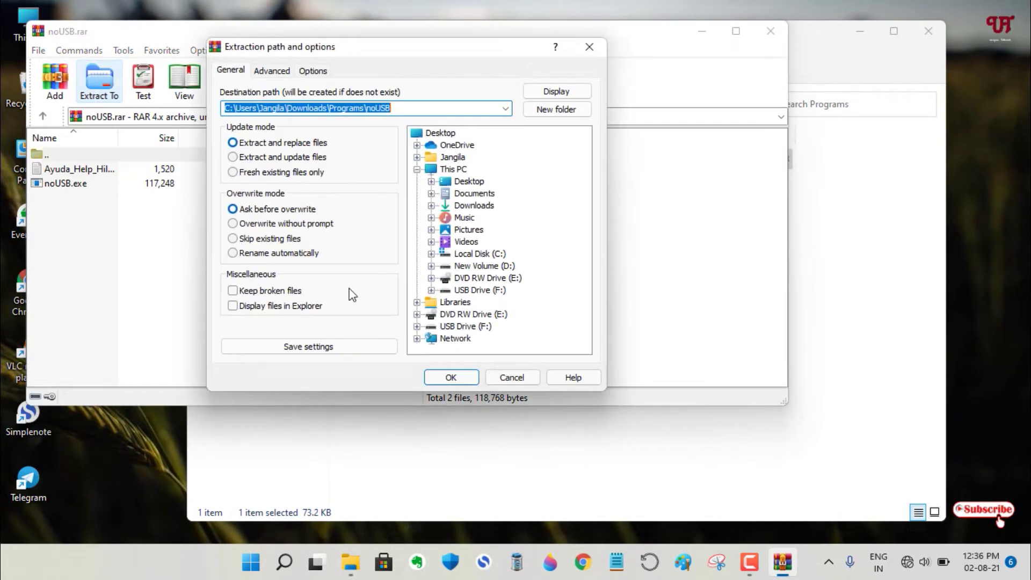
left_click(451, 378)
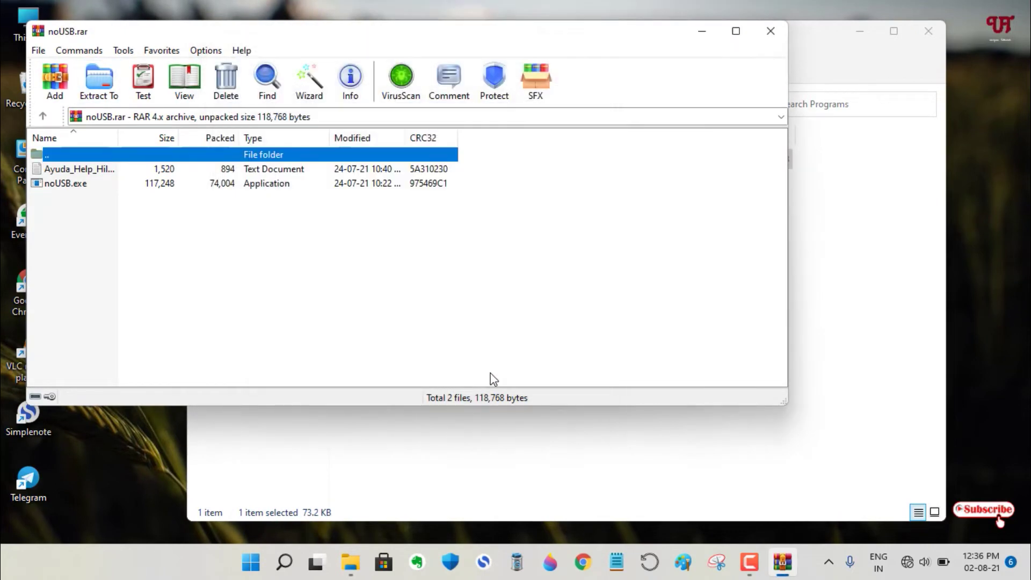
left_click(771, 33)
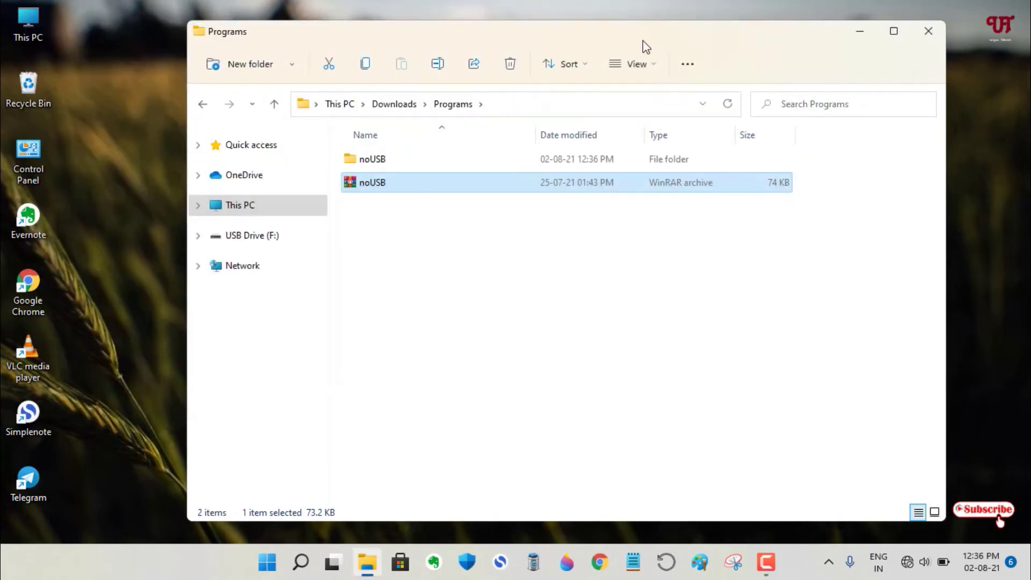
double_click(385, 165)
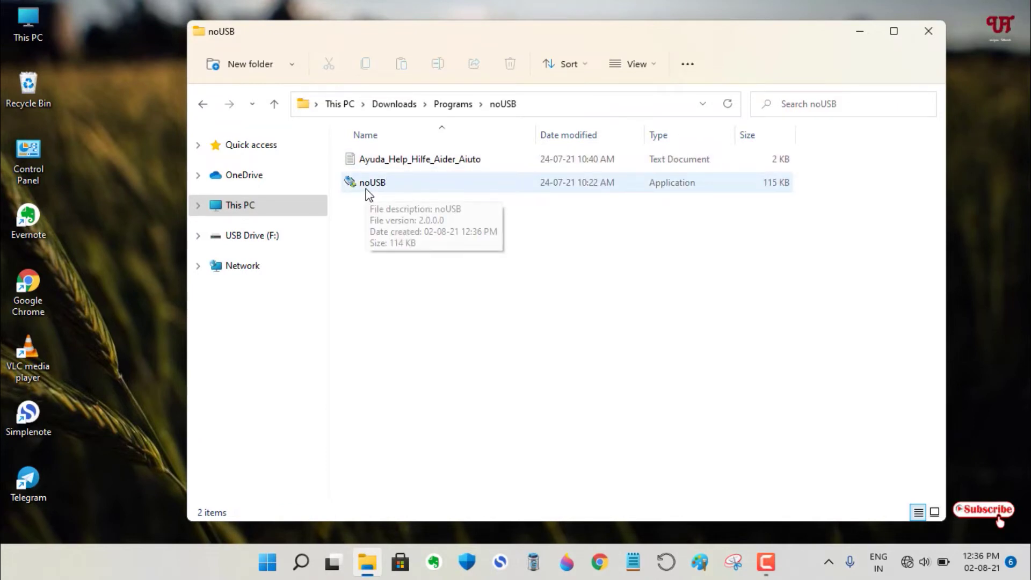
mouse_move(372, 183)
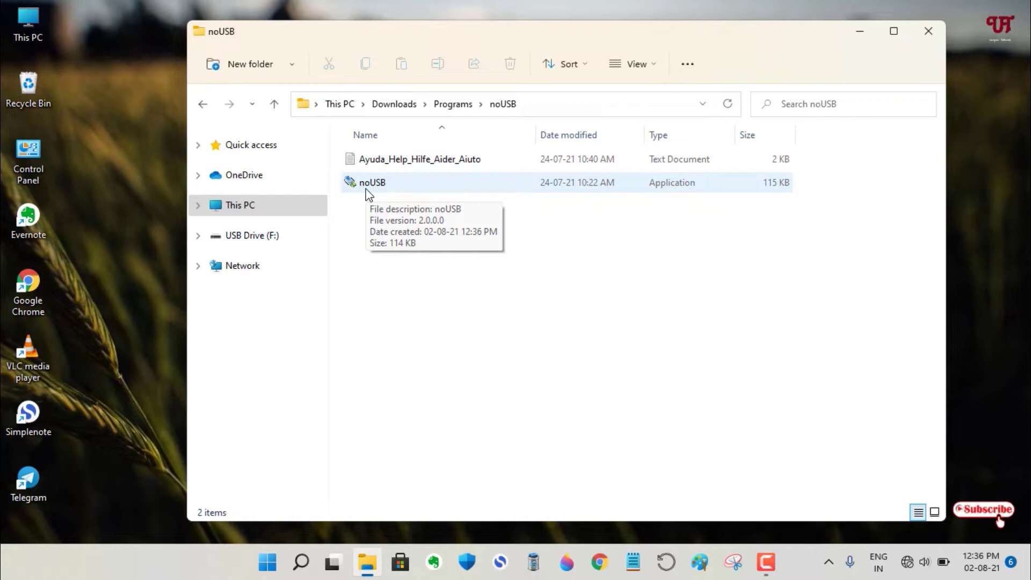
left_click(374, 187)
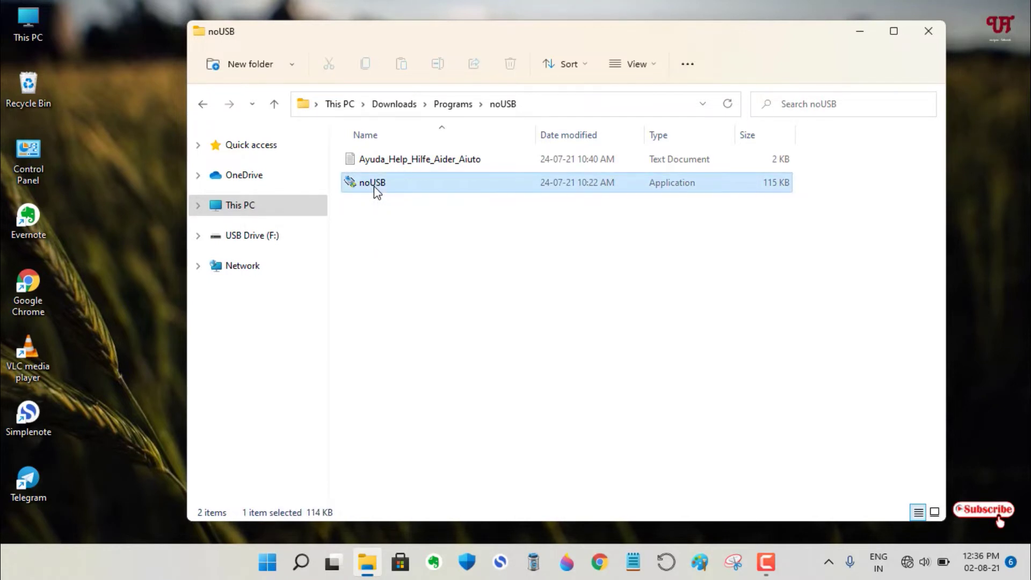
Launch noUSB, switch its interface to English, and close the noUSB folder window.
double_click(374, 186)
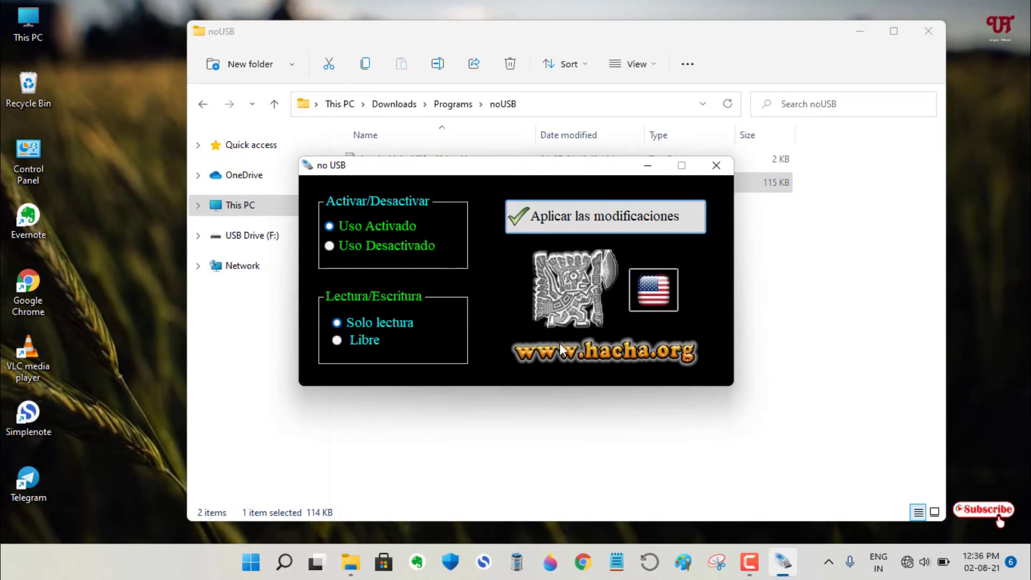
left_click(667, 306)
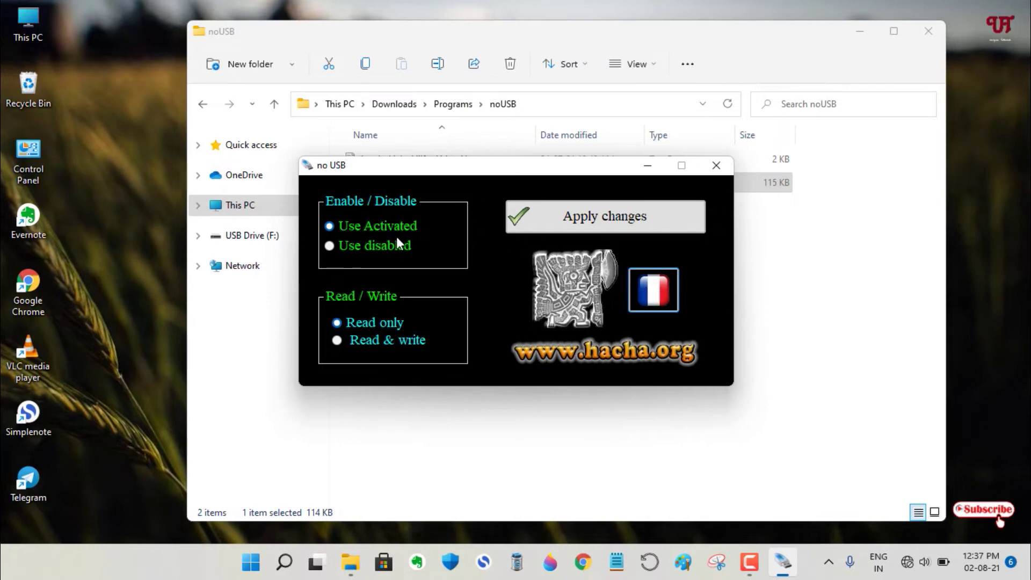
left_click(925, 38)
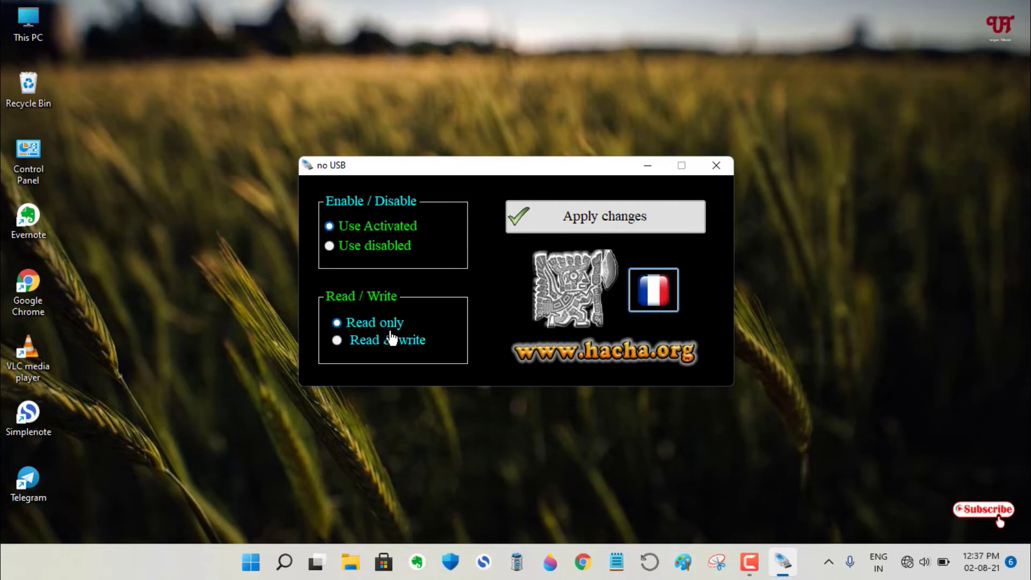
Open USB Drive (F:) from the This PC icon and select its New folder.
double_click(39, 20)
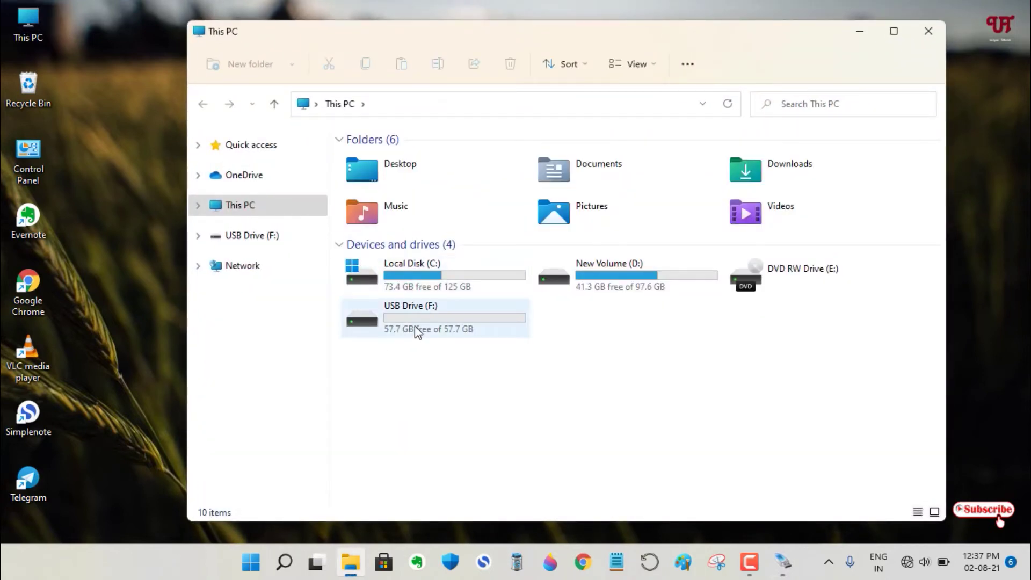
double_click(416, 330)
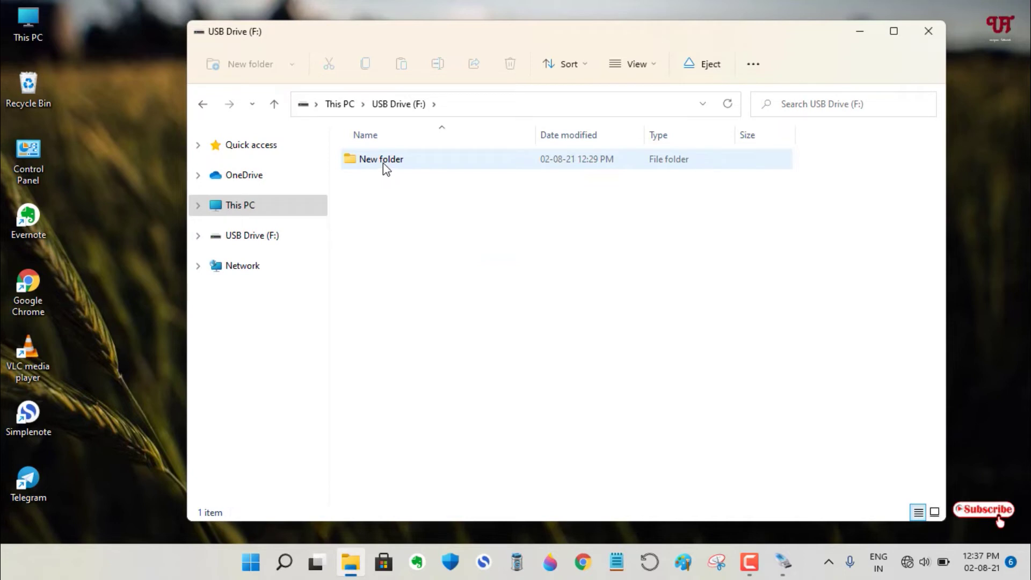
left_click(383, 163)
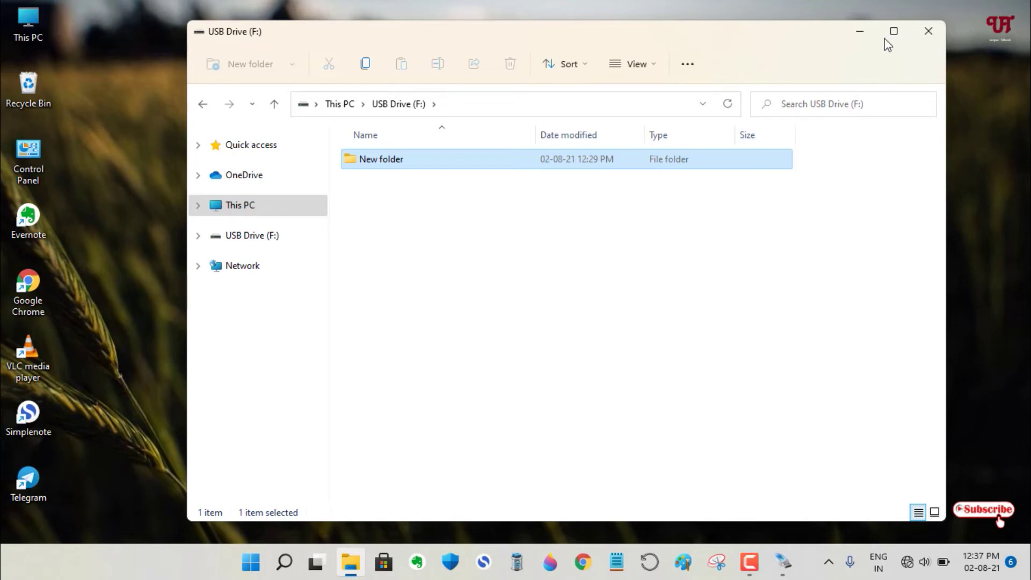
Close the drive window, apply noUSB's Read & write mode, and acknowledge the reboot notice.
left_click(926, 32)
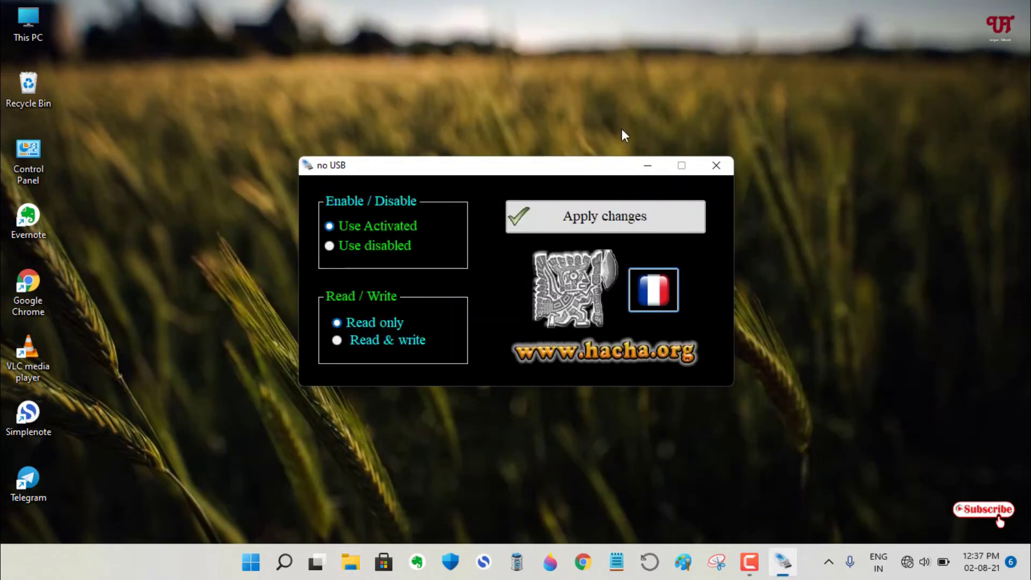
left_click(338, 341)
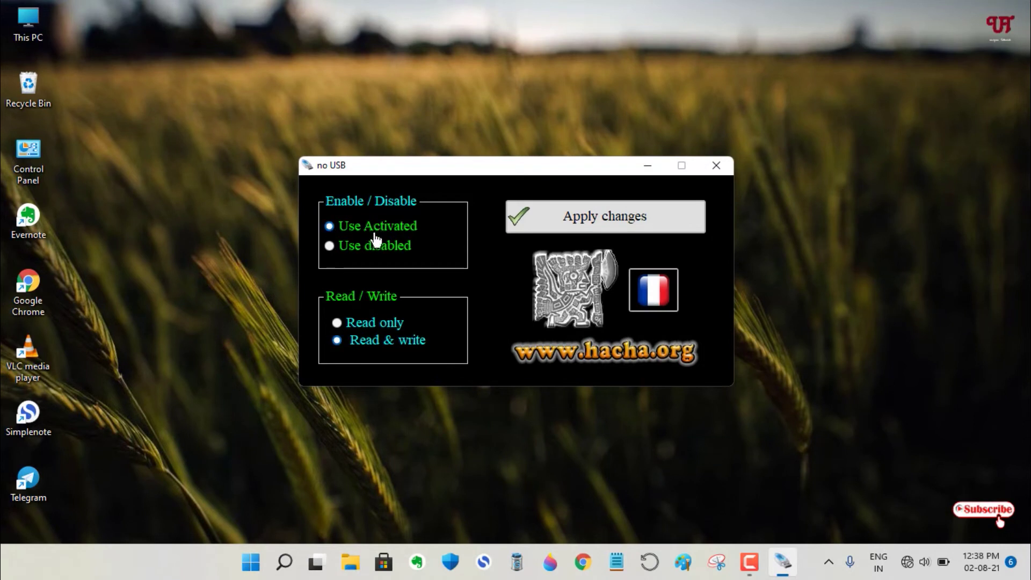
left_click(625, 223)
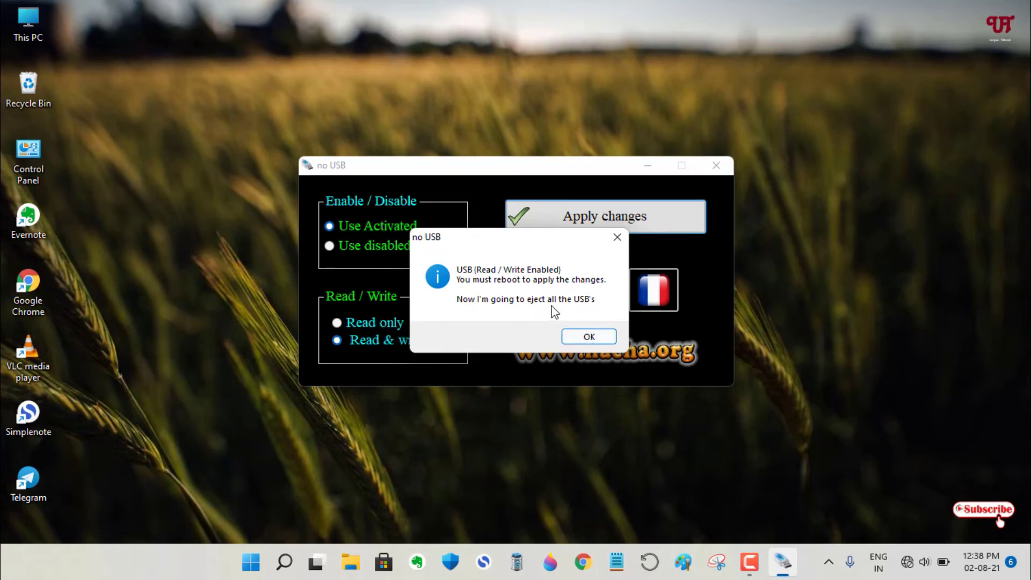
left_click(587, 333)
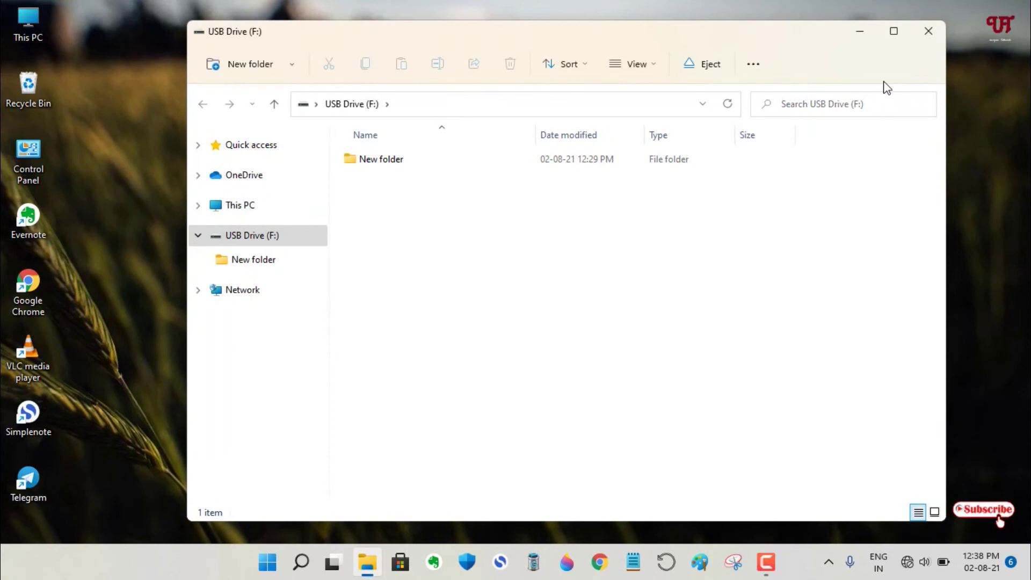
Format USB Drive (F:) from This PC, confirming the erase warning and completion message.
left_click(942, 36)
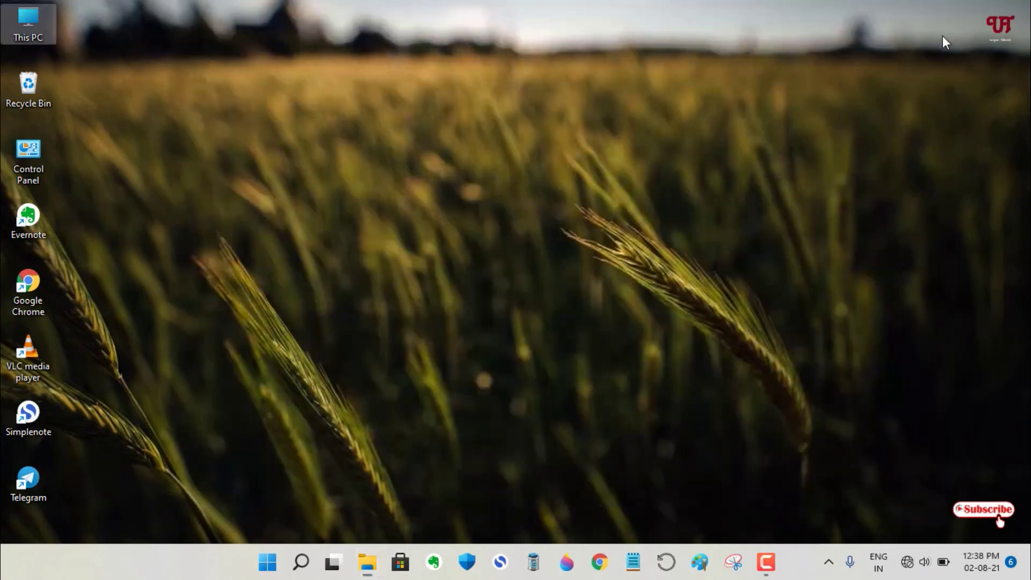
double_click(40, 26)
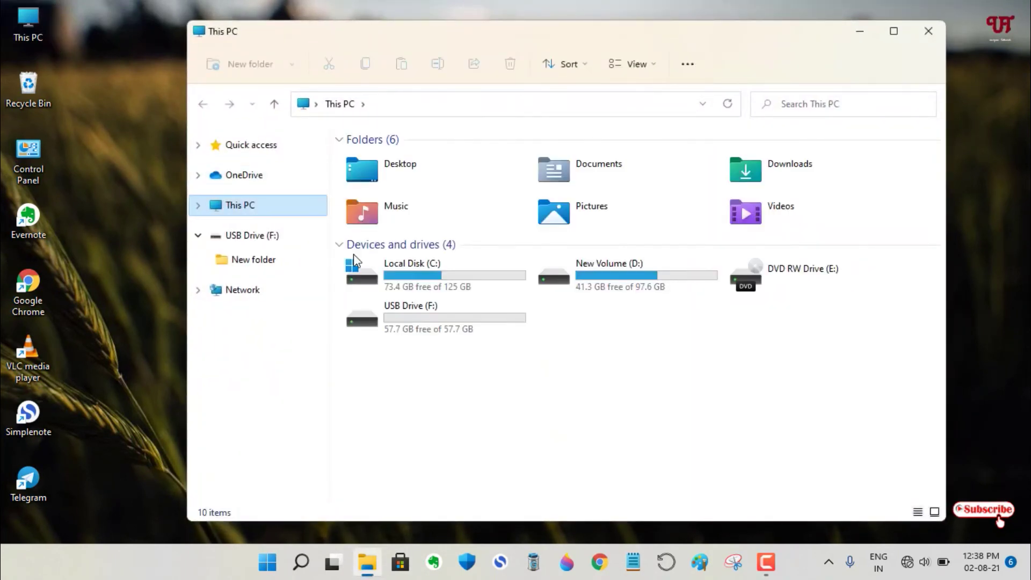
right_click(417, 317)
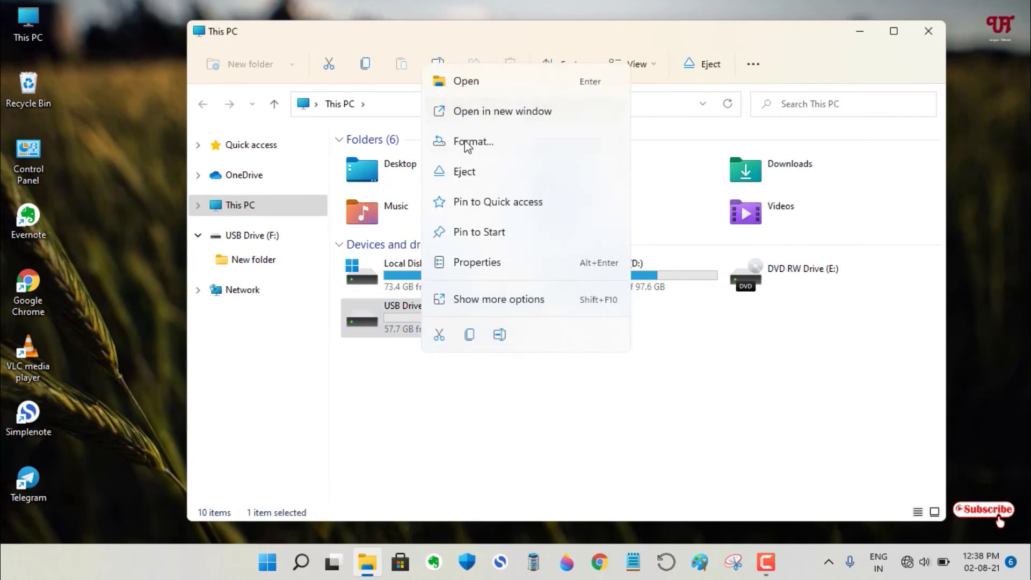
left_click(465, 143)
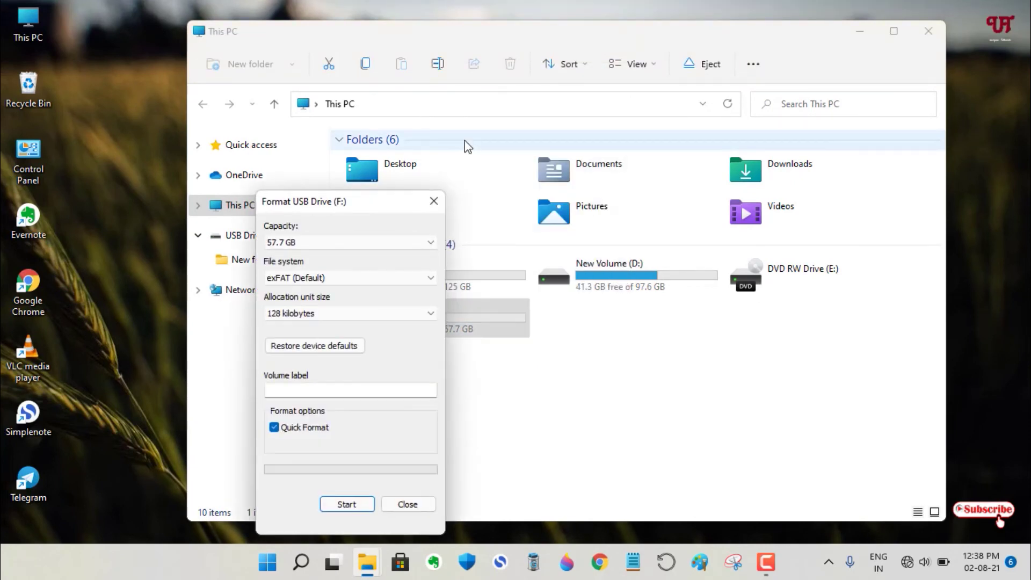
left_click(348, 507)
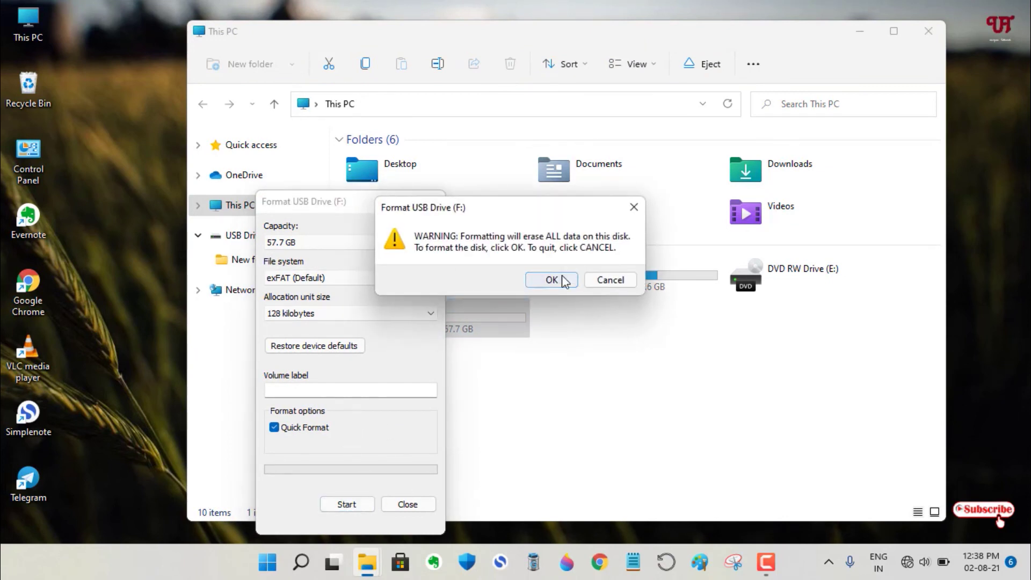
left_click(562, 276)
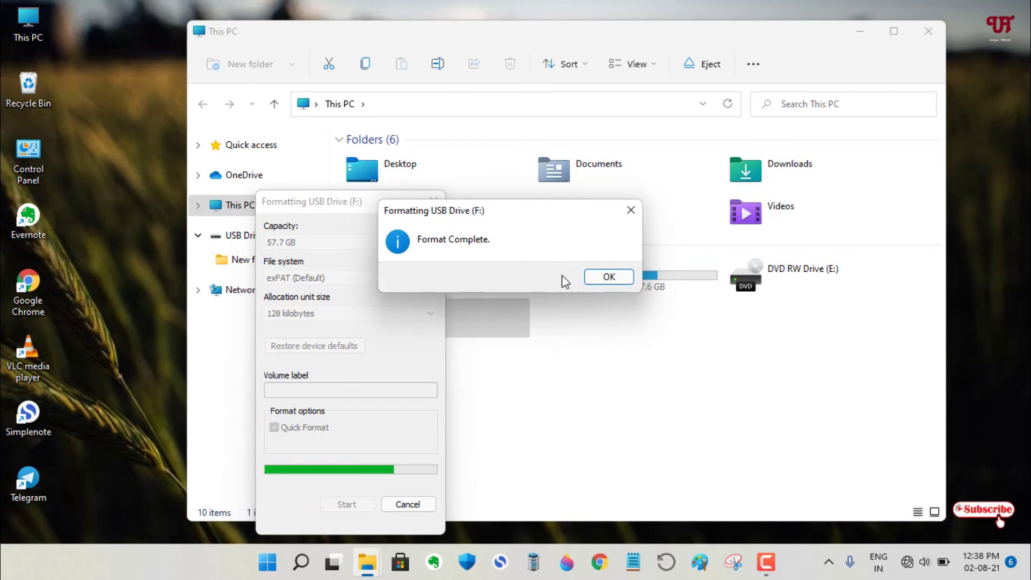
left_click(604, 277)
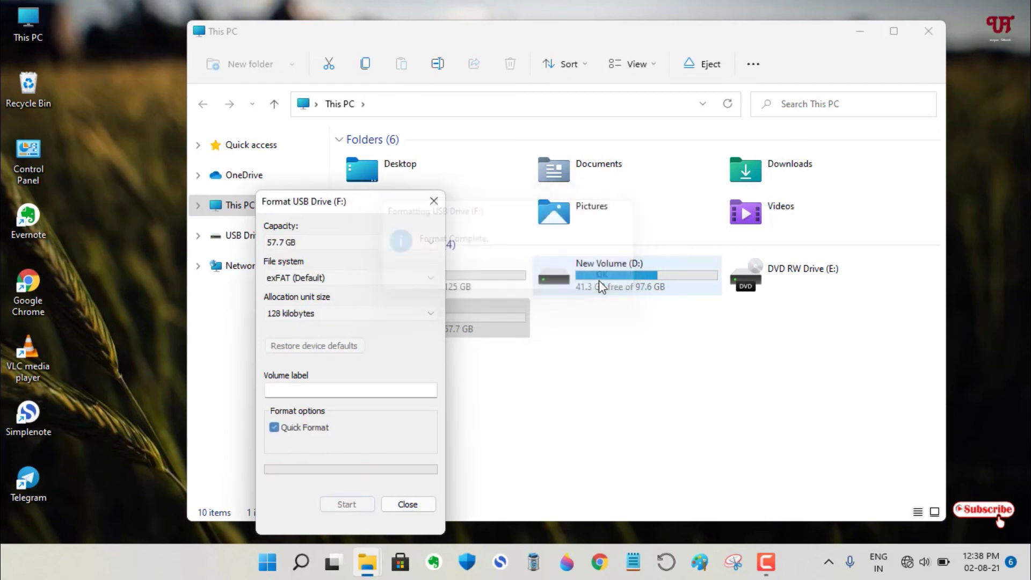
left_click(436, 201)
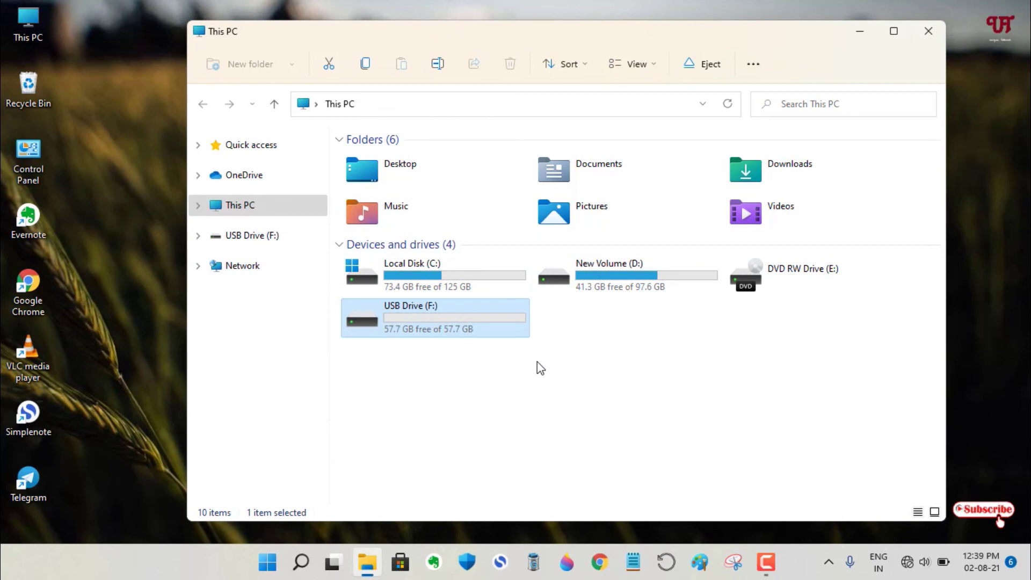
Close the This PC window showing the formatted 57.7 GB drive.
left_click(926, 33)
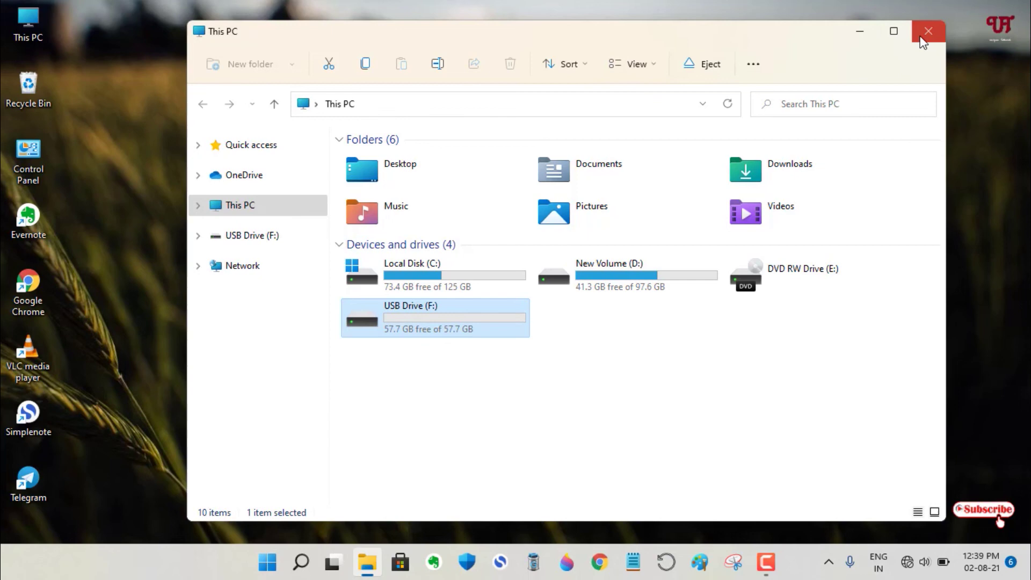